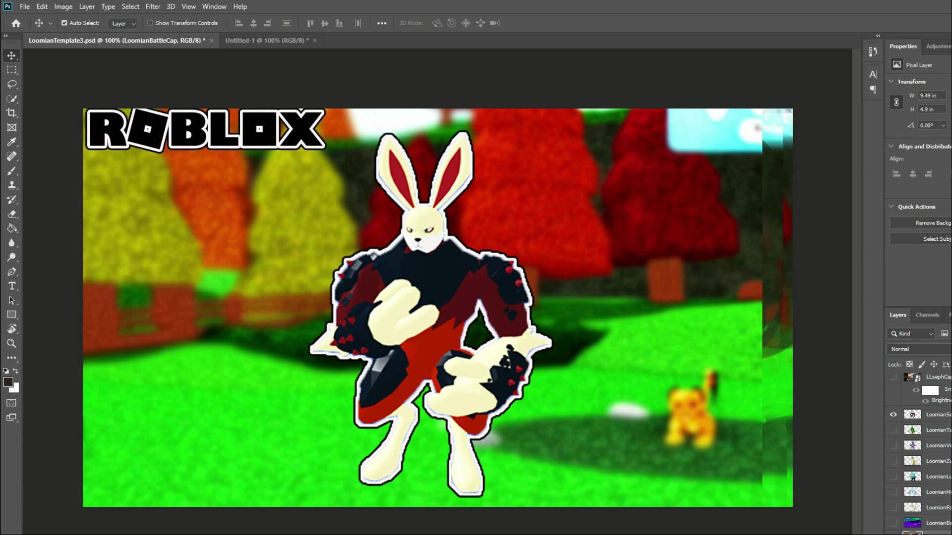
- Open the Hue/Saturation adjustment for the LoomianSearknight layer and move its dialog clear of the rabbit character
{"action": "left_click", "coordinate": [948, 416]}
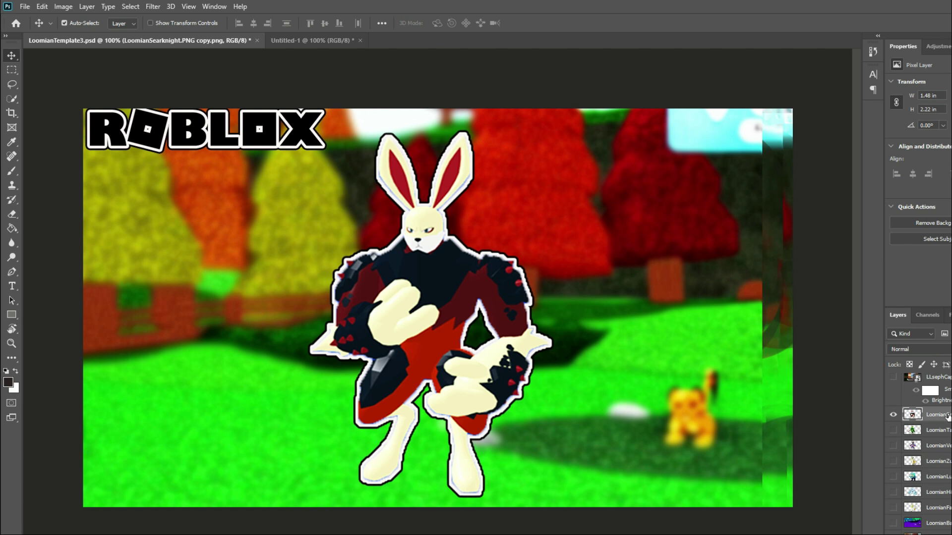
{"action": "left_click", "coordinate": [62, 8]}
{"action": "mouse_move", "coordinate": [120, 39]}
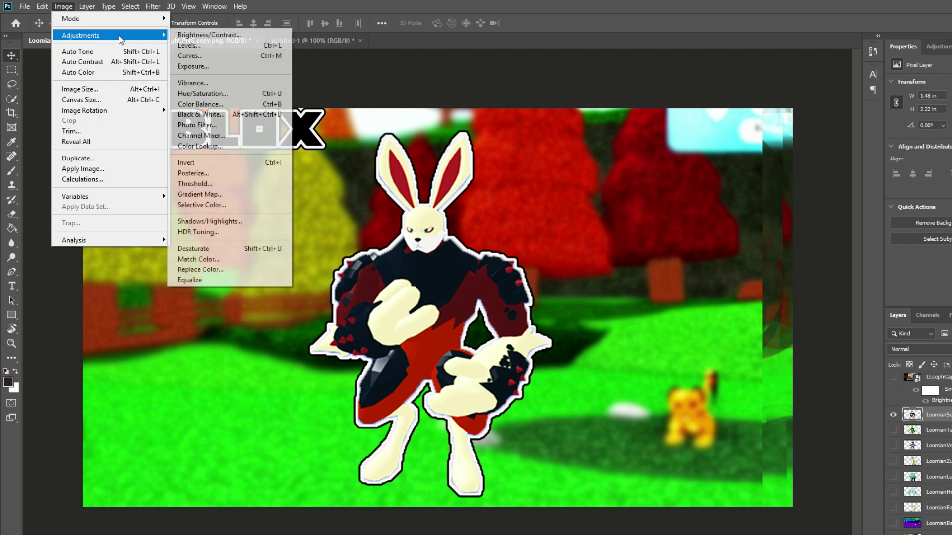
{"action": "left_click", "coordinate": [227, 94]}
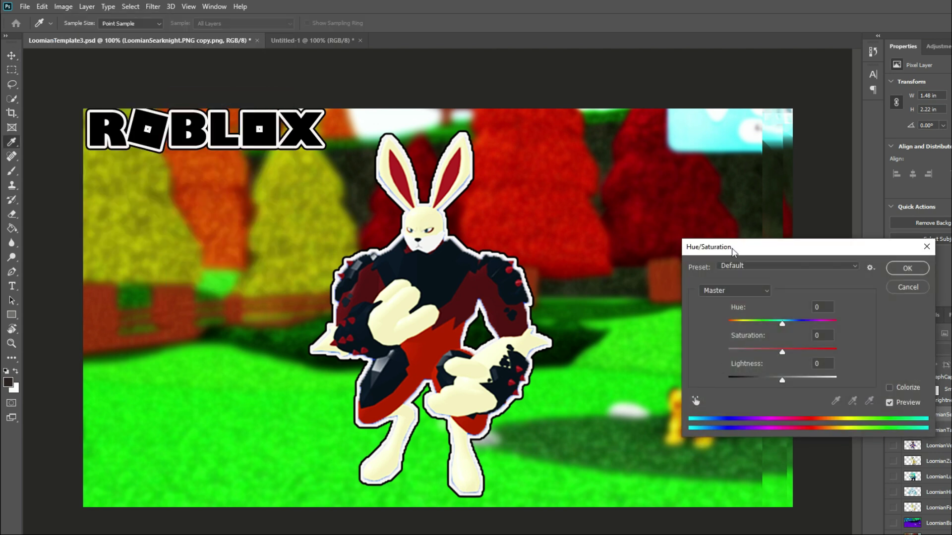
{"action": "left_click_drag", "start_coordinate": [730, 251], "coordinate": [626, 148]}
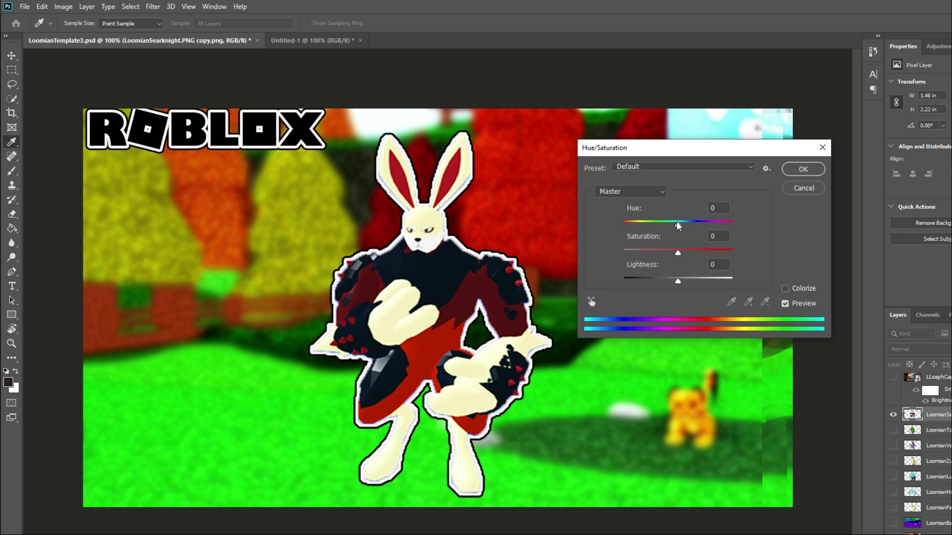
- Try hue shifts of -57, -75 and -180 on the rabbit character
{"action": "left_click_drag", "start_coordinate": [678, 224], "coordinate": [675, 224]}
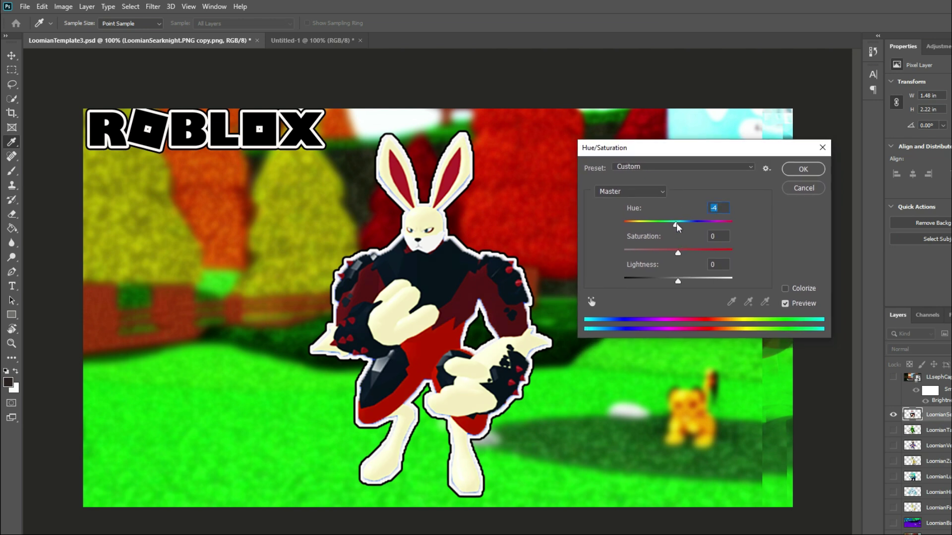
{"action": "type", "text": "-7"}
{"action": "left_click_drag", "start_coordinate": [675, 226], "coordinate": [651, 226]}
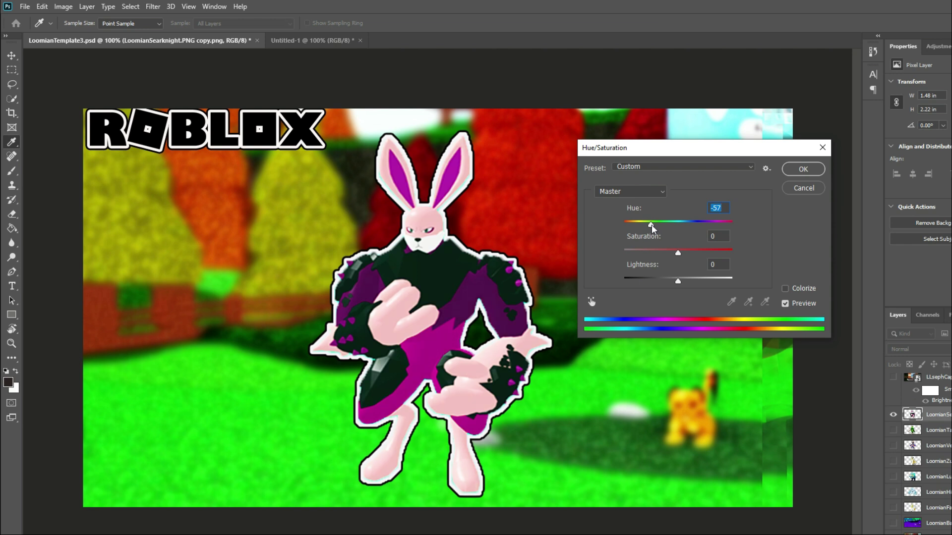
{"action": "left_click_drag", "start_coordinate": [652, 224], "coordinate": [648, 227]}
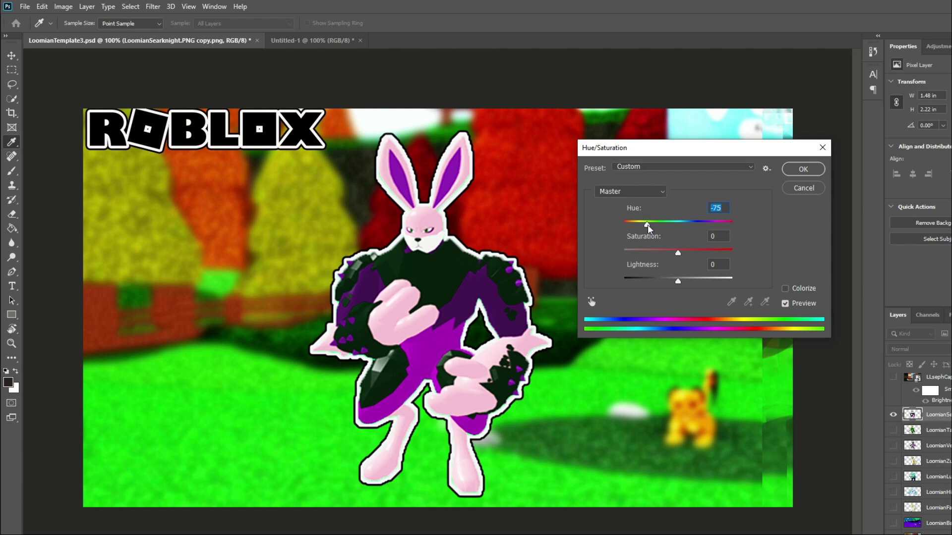
{"action": "left_click_drag", "start_coordinate": [647, 228], "coordinate": [625, 227]}
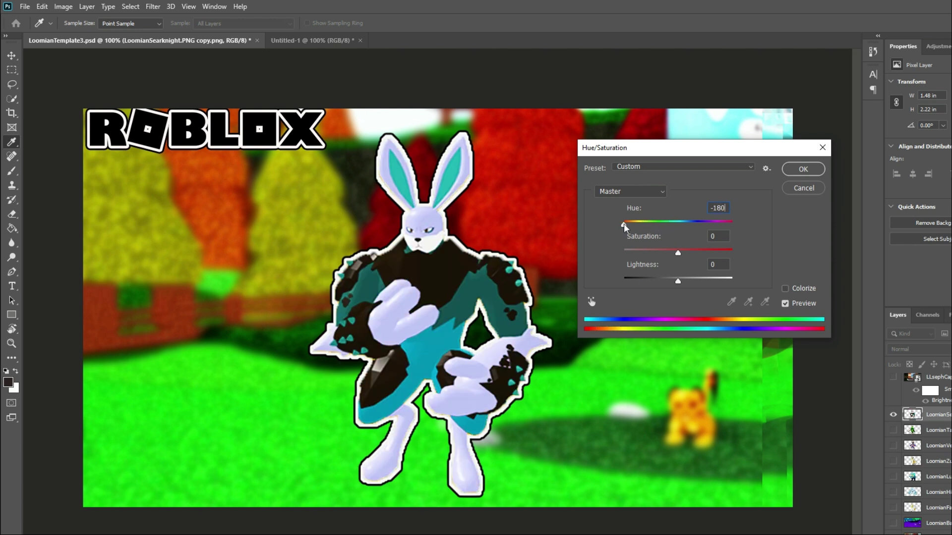
- Set the rabbit character's hue to +72 and apply the adjustment
{"action": "left_click_drag", "start_coordinate": [625, 227], "coordinate": [763, 234]}
{"action": "type", "text": "-12"}
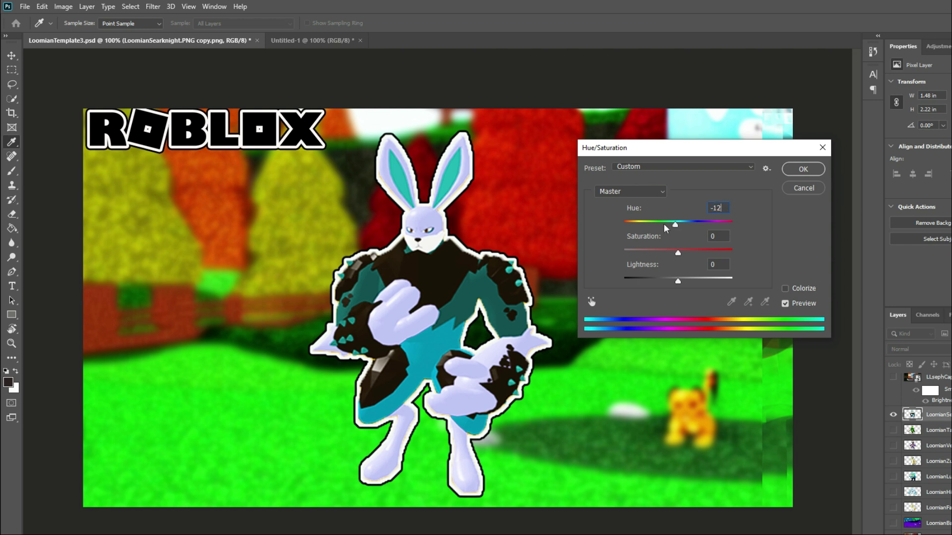
{"action": "left_click_drag", "start_coordinate": [665, 229], "coordinate": [710, 232]}
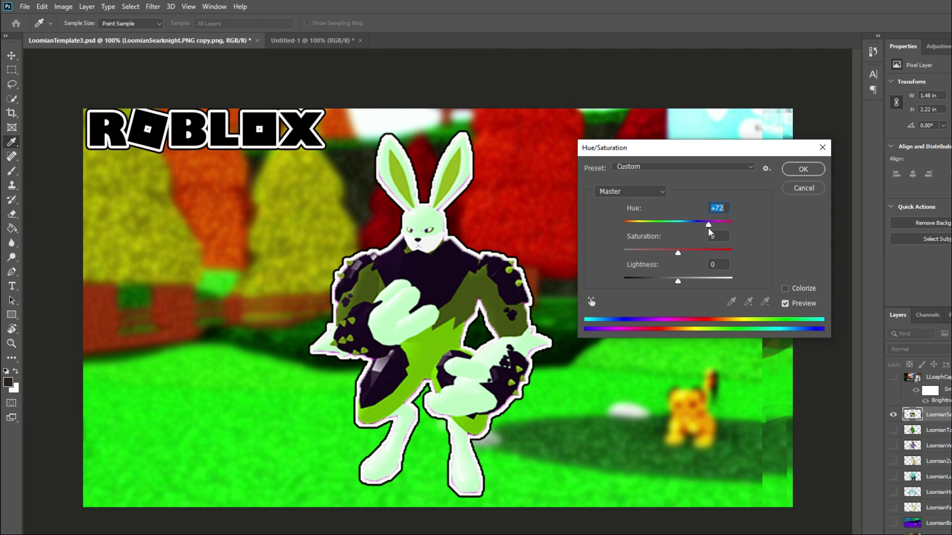
{"action": "left_click", "coordinate": [800, 171]}
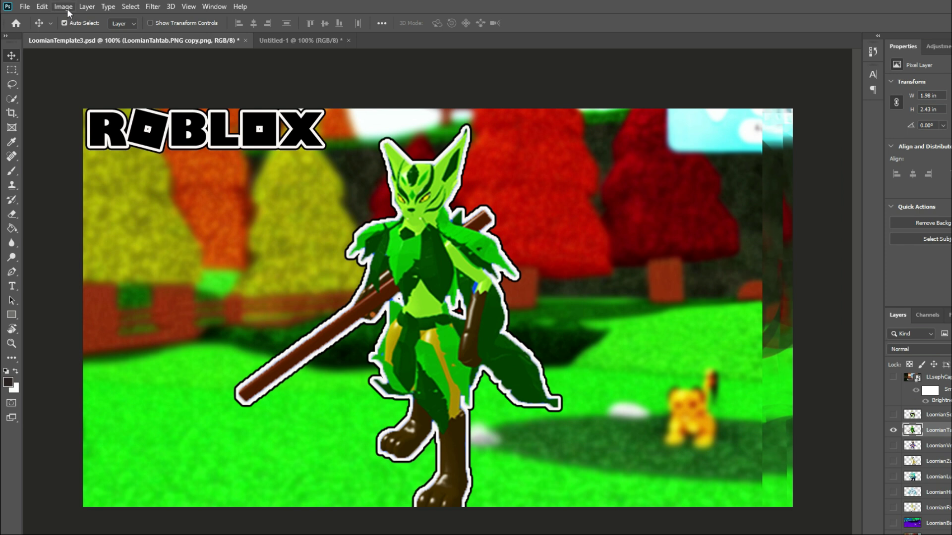
{"action": "left_click", "coordinate": [63, 6]}
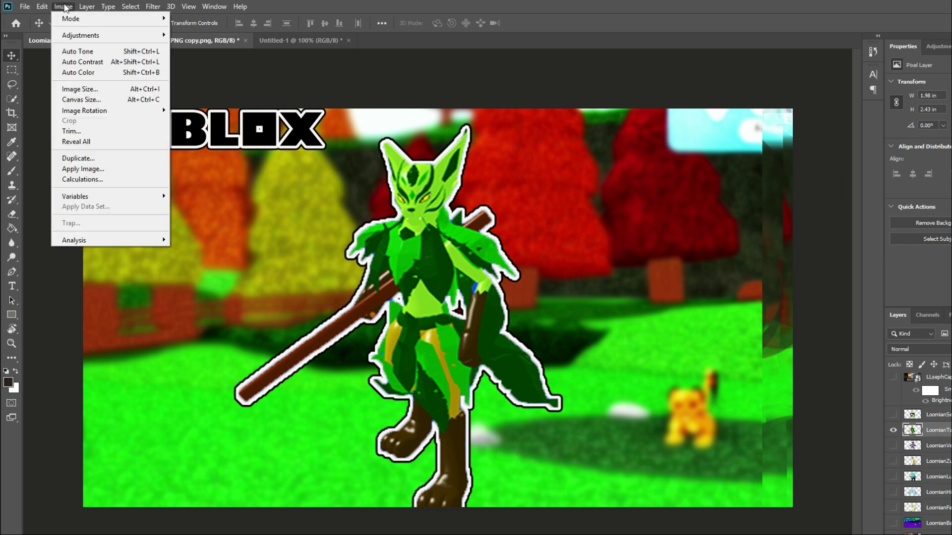
{"action": "mouse_move", "coordinate": [82, 38]}
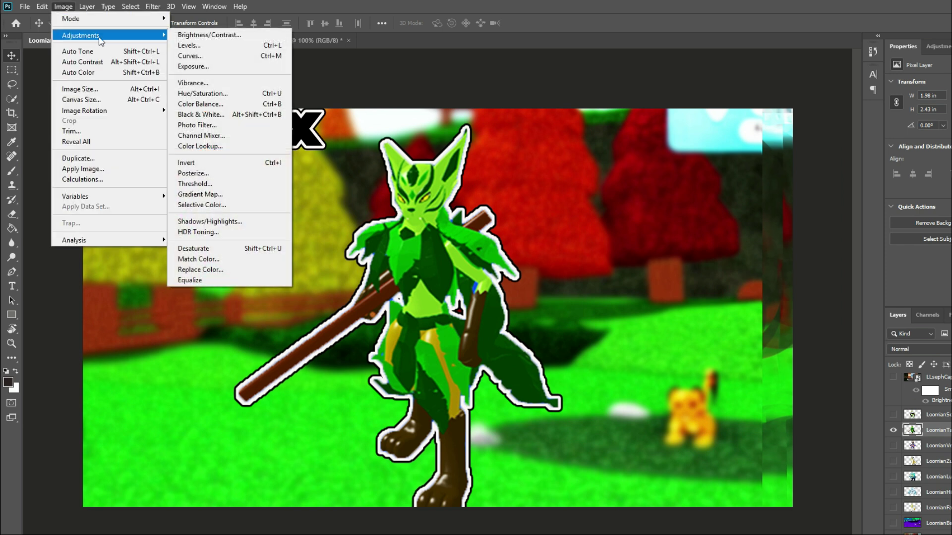
{"action": "left_click", "coordinate": [189, 34]}
{"action": "left_click_drag", "start_coordinate": [549, 277], "coordinate": [643, 213]}
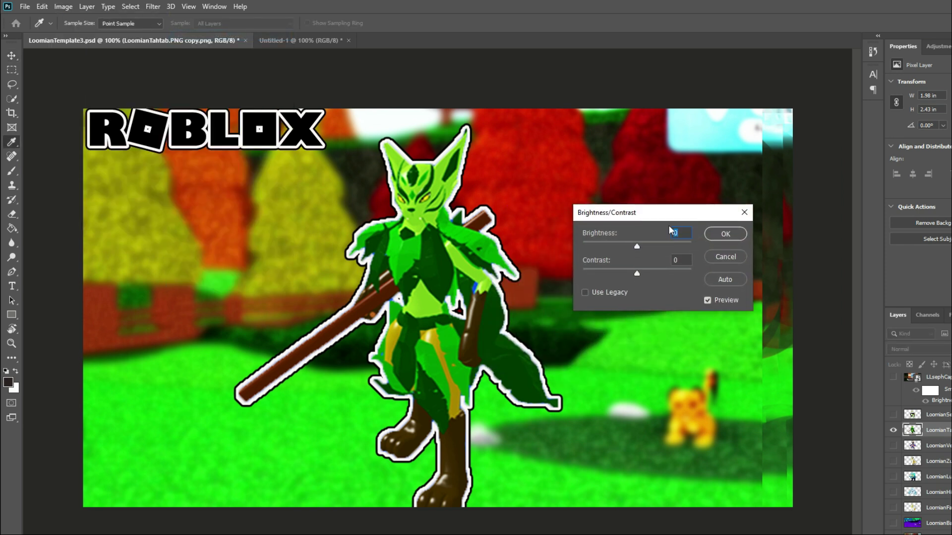
{"action": "left_click", "coordinate": [725, 257]}
- Recolor the LoomianTahtab layer with Hue/Saturation, trying a hue of -85 before applying +80
{"action": "left_click", "coordinate": [63, 6]}
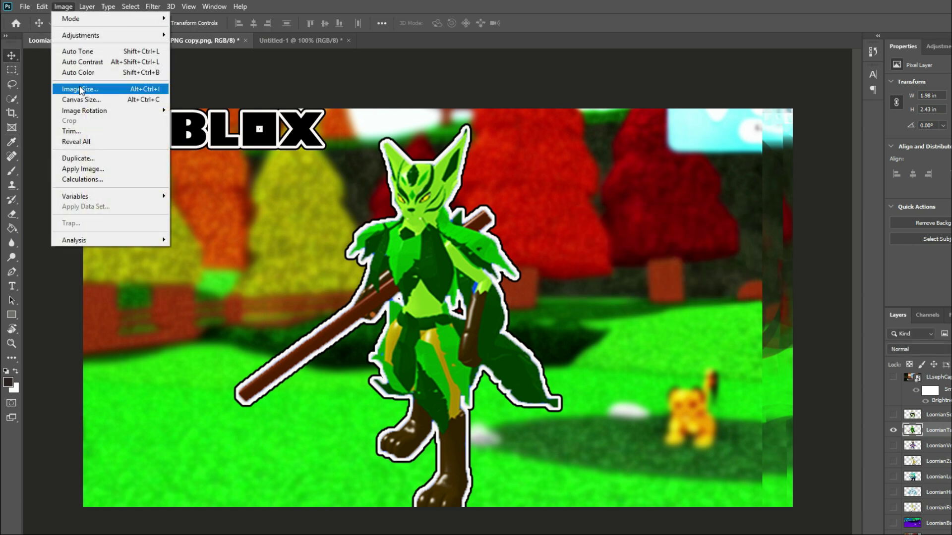
{"action": "mouse_move", "coordinate": [99, 38]}
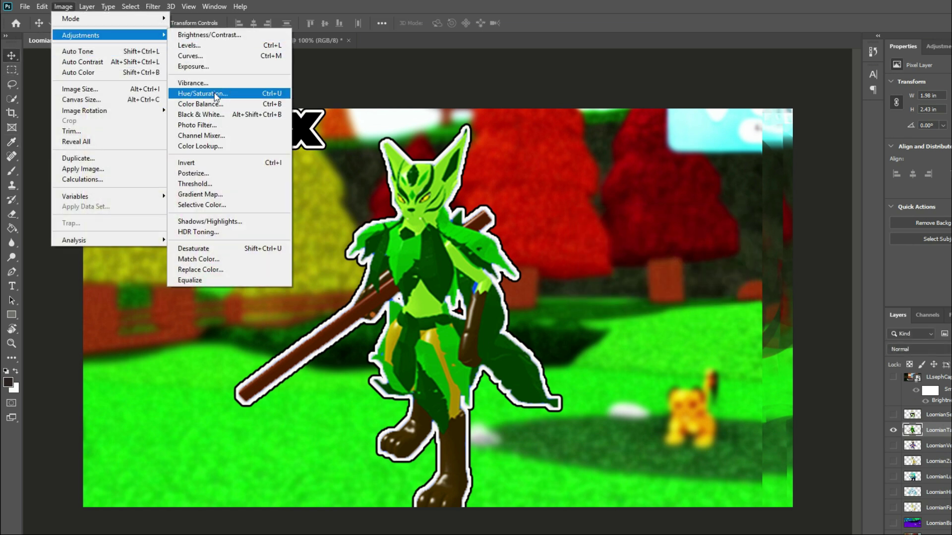
{"action": "left_click", "coordinate": [243, 93]}
{"action": "left_click_drag", "start_coordinate": [680, 225], "coordinate": [646, 229]}
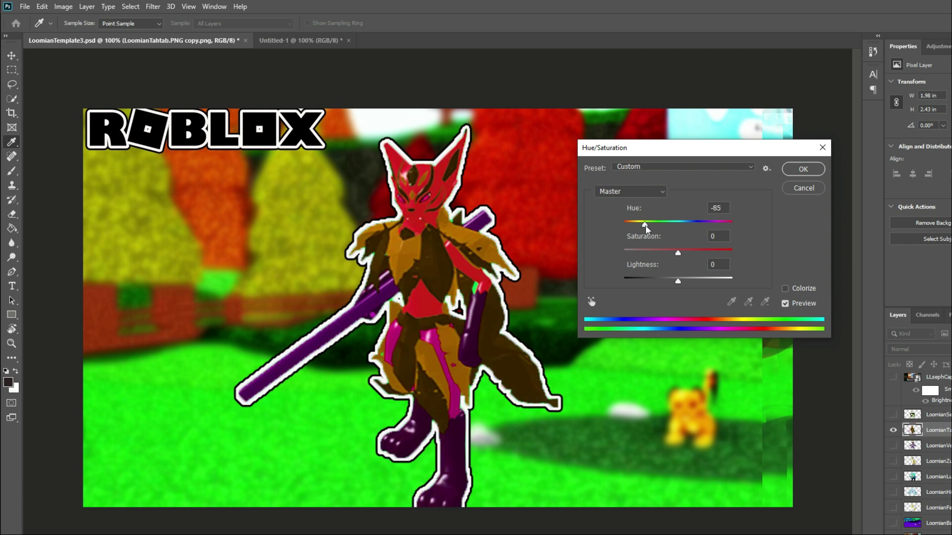
{"action": "left_click_drag", "start_coordinate": [646, 228], "coordinate": [711, 229]}
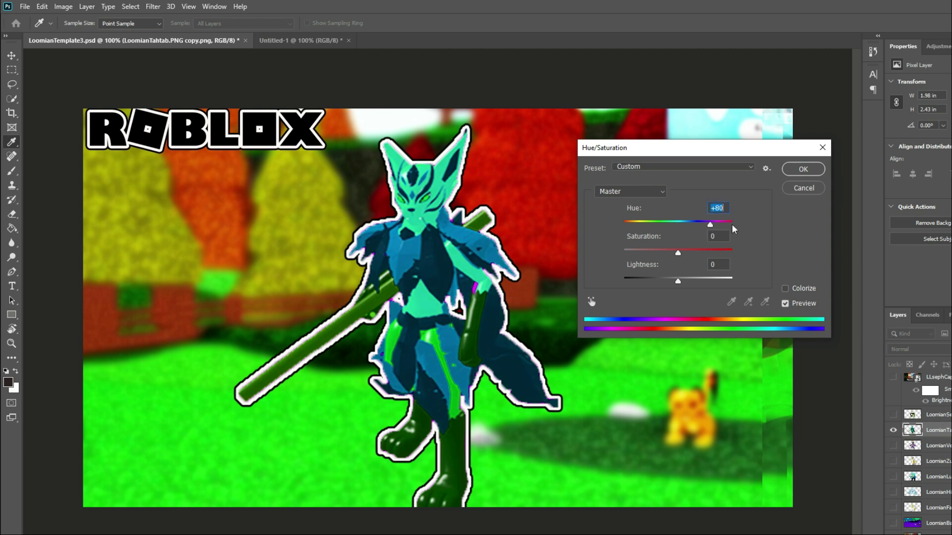
{"action": "left_click", "coordinate": [802, 169]}
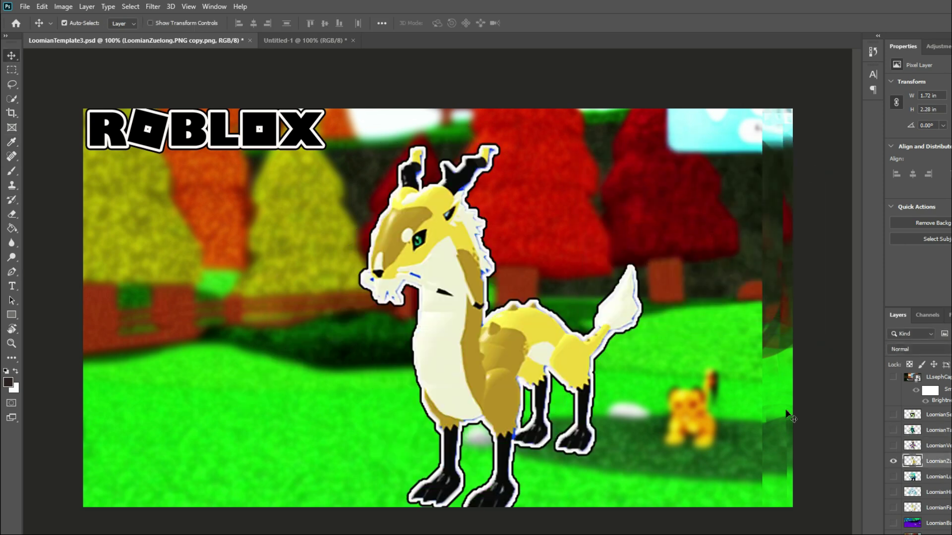
- Apply a Hue/Saturation adjustment with a hue of +97 to the LoomianZuelong layer
{"action": "left_click", "coordinate": [62, 6]}
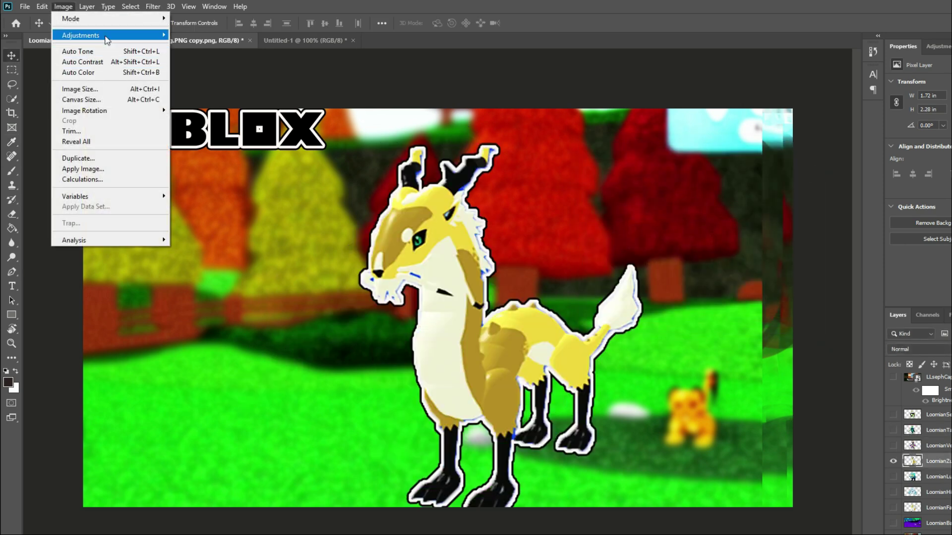
{"action": "mouse_move", "coordinate": [106, 35]}
{"action": "left_click", "coordinate": [192, 94]}
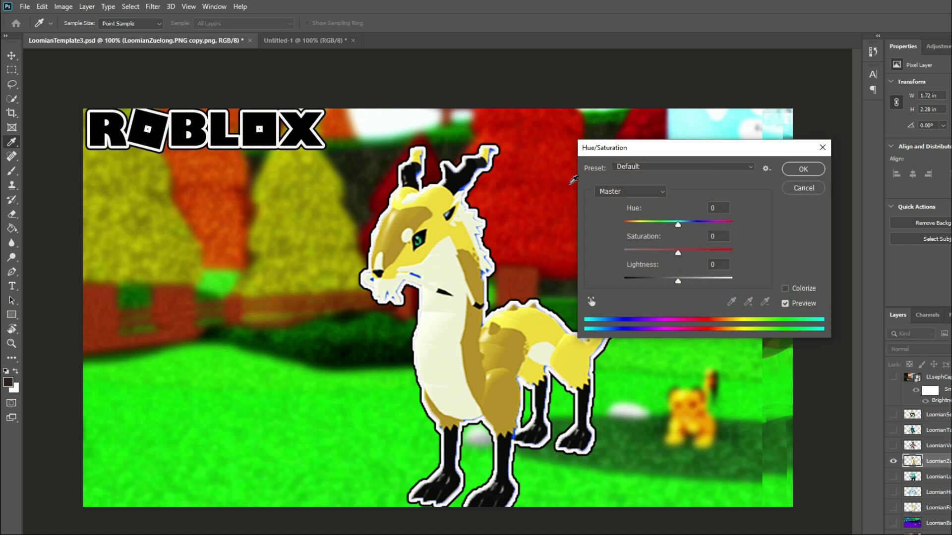
{"action": "left_click_drag", "start_coordinate": [678, 224], "coordinate": [715, 222]}
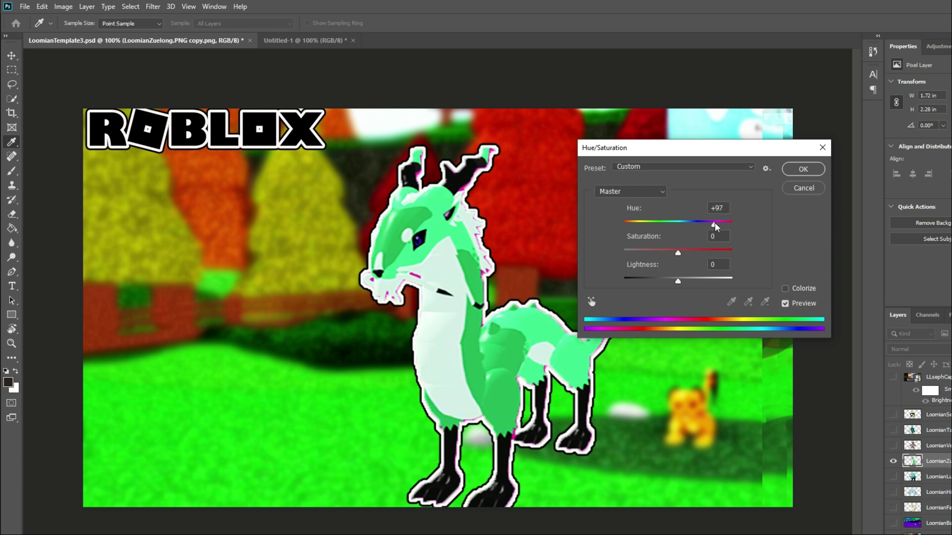
{"action": "left_click_drag", "start_coordinate": [715, 223], "coordinate": [714, 223]}
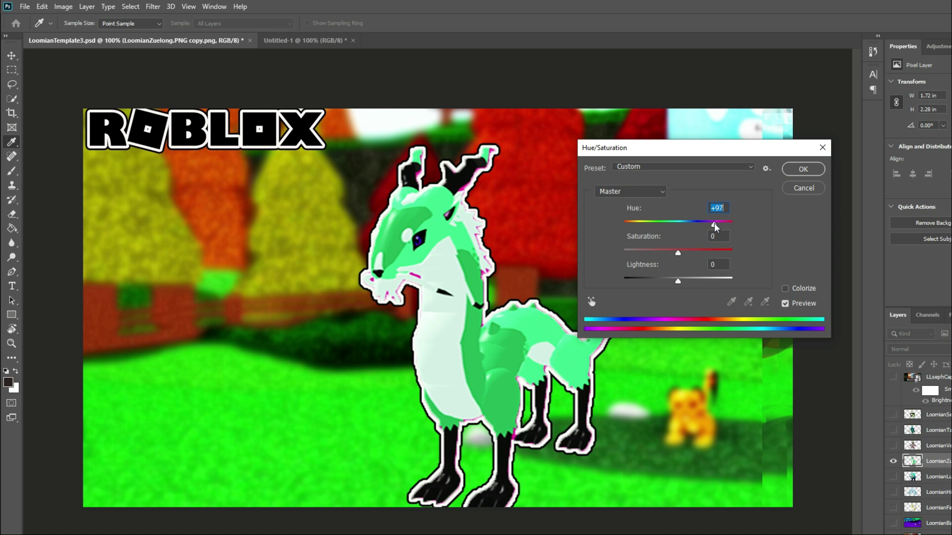
{"action": "left_click", "coordinate": [803, 169]}
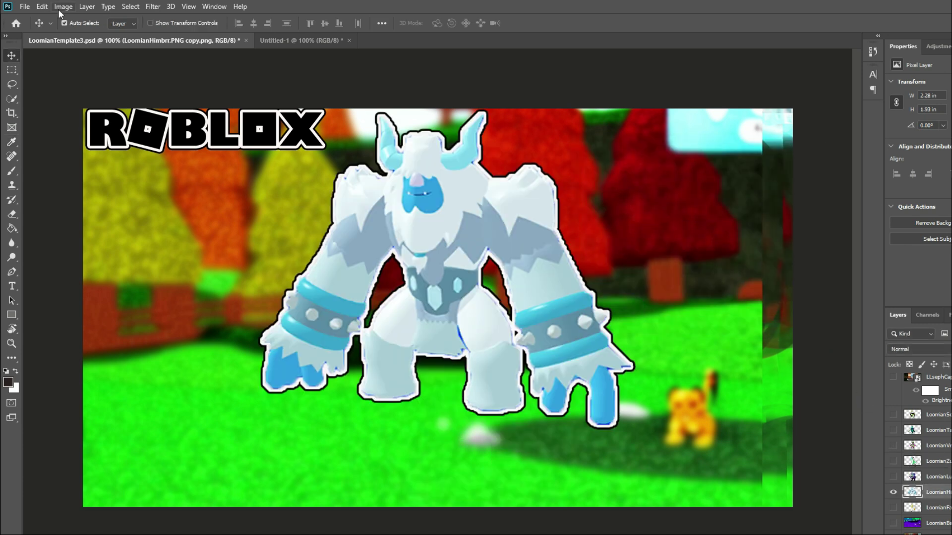
- Start a Hue/Saturation adjustment on the LoomianHimbrr layer, trying hues of -43 and +87, and move the dialog off the character
{"action": "left_click", "coordinate": [61, 7]}
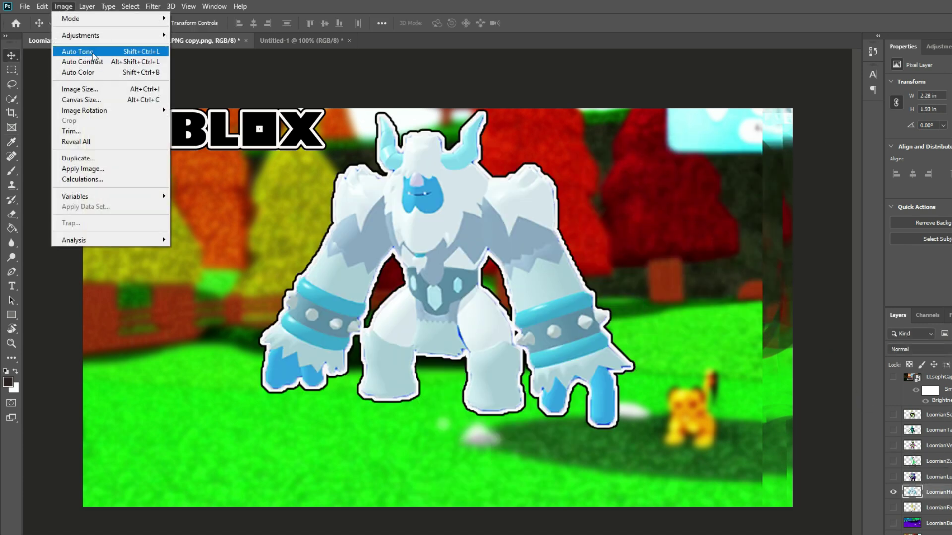
{"action": "mouse_move", "coordinate": [87, 36]}
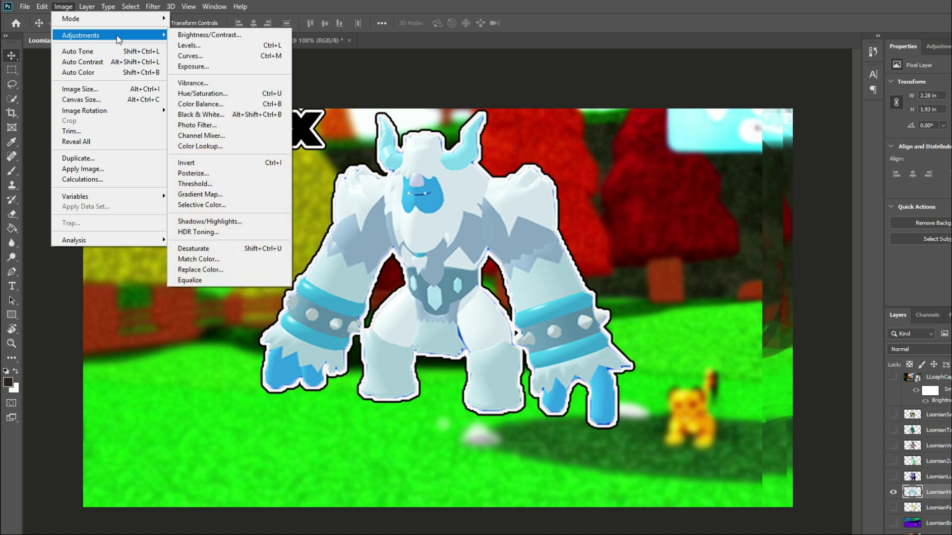
{"action": "left_click", "coordinate": [218, 99]}
{"action": "left_click_drag", "start_coordinate": [676, 225], "coordinate": [652, 232]}
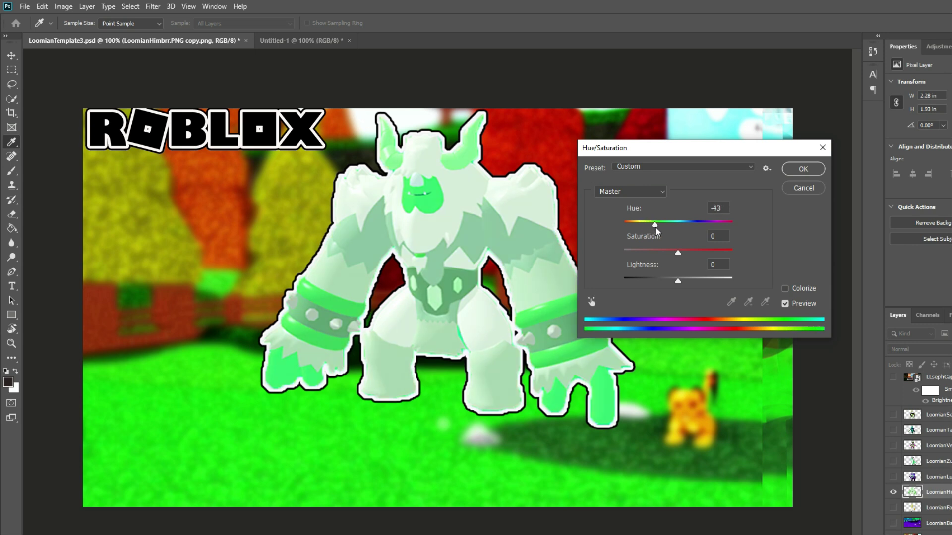
{"action": "left_click_drag", "start_coordinate": [656, 228], "coordinate": [712, 228]}
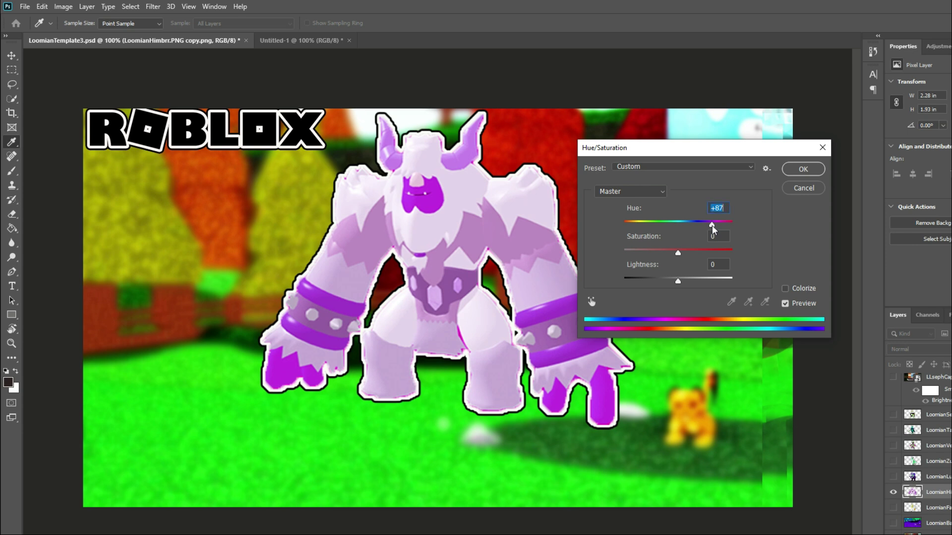
{"action": "left_click_drag", "start_coordinate": [677, 154], "coordinate": [780, 188]}
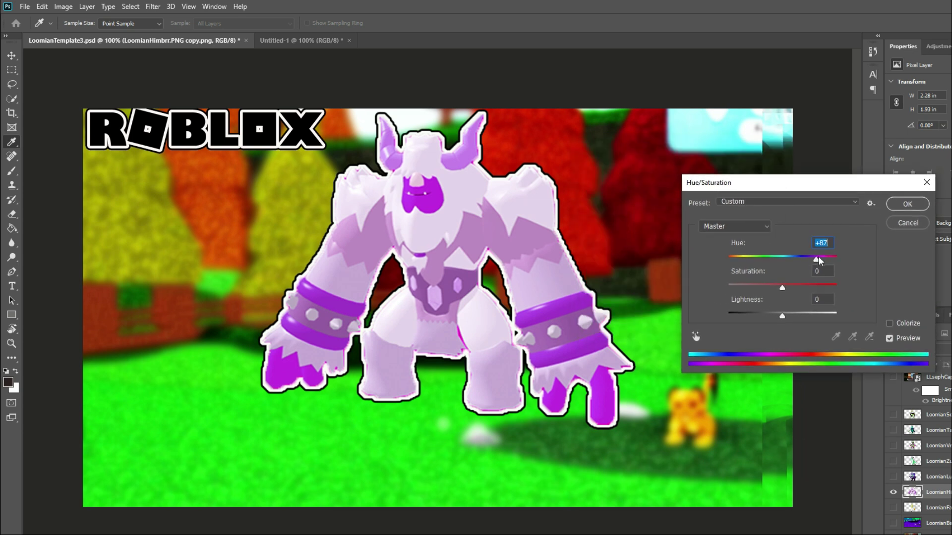
- Try a hue of -57 on the horned yeti character, settle on +75 and apply the adjustment
{"action": "left_click_drag", "start_coordinate": [816, 258], "coordinate": [757, 255]}
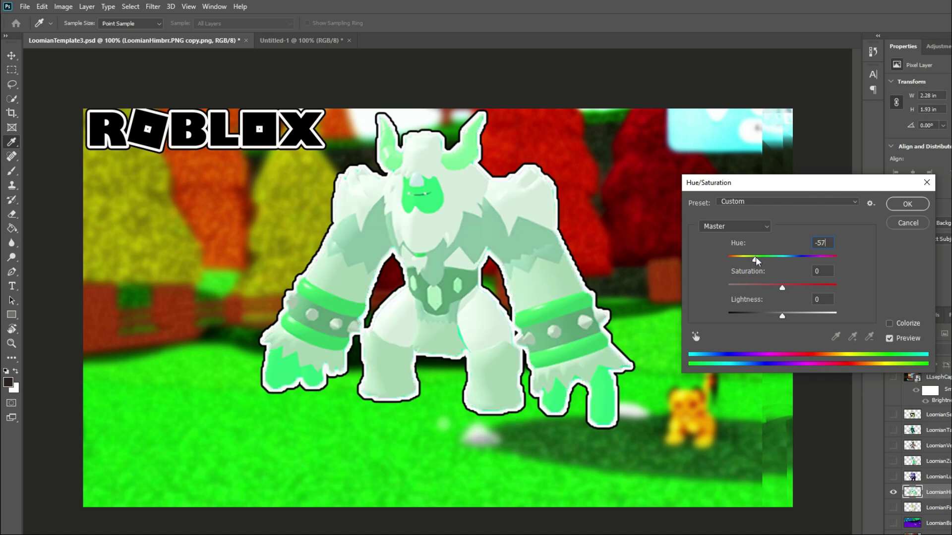
{"action": "left_click", "coordinate": [755, 257]}
{"action": "left_click_drag", "start_coordinate": [755, 258], "coordinate": [813, 263]}
{"action": "type", "text": "-20"}
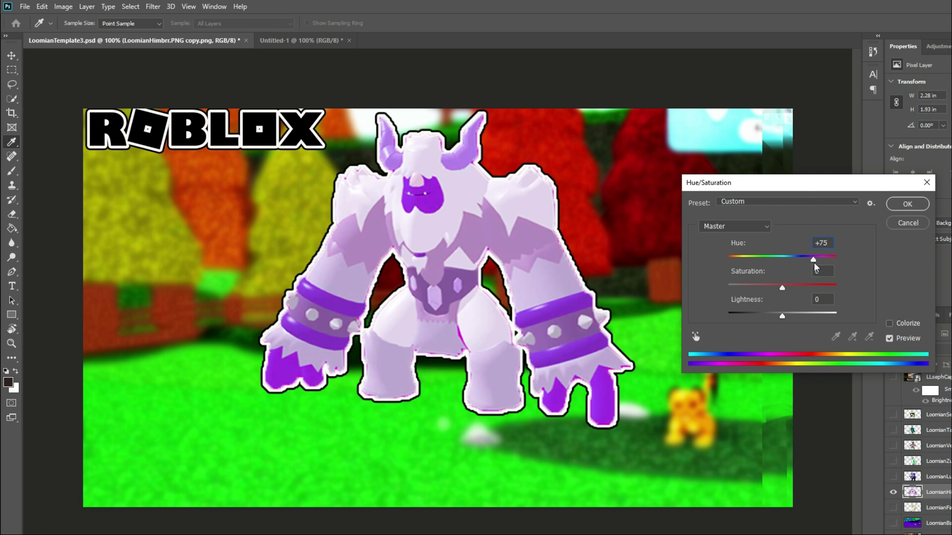
{"action": "left_click", "coordinate": [899, 204]}
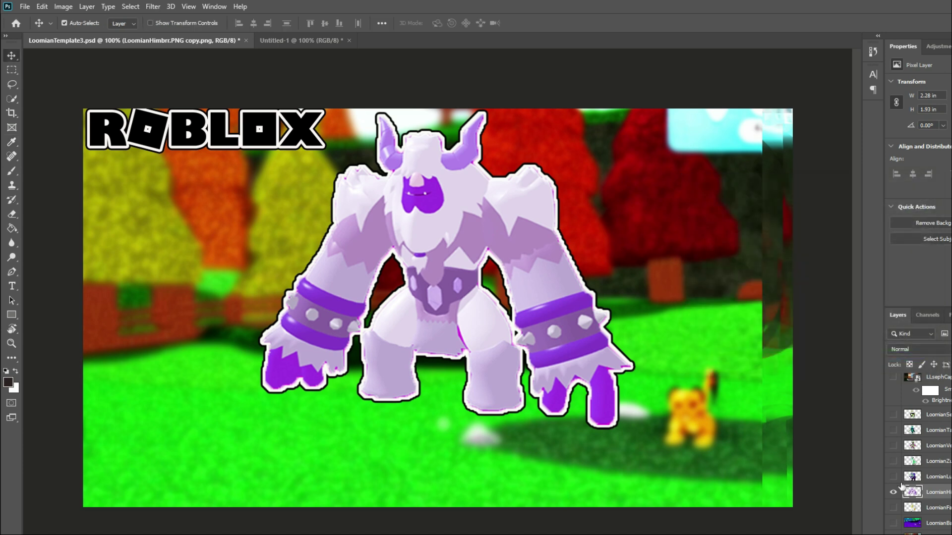
- Hide the LoomianHimbrr layer, then show and select the LoomianFalkyrie layer
{"action": "left_click", "coordinate": [893, 494]}
{"action": "left_click", "coordinate": [893, 508]}
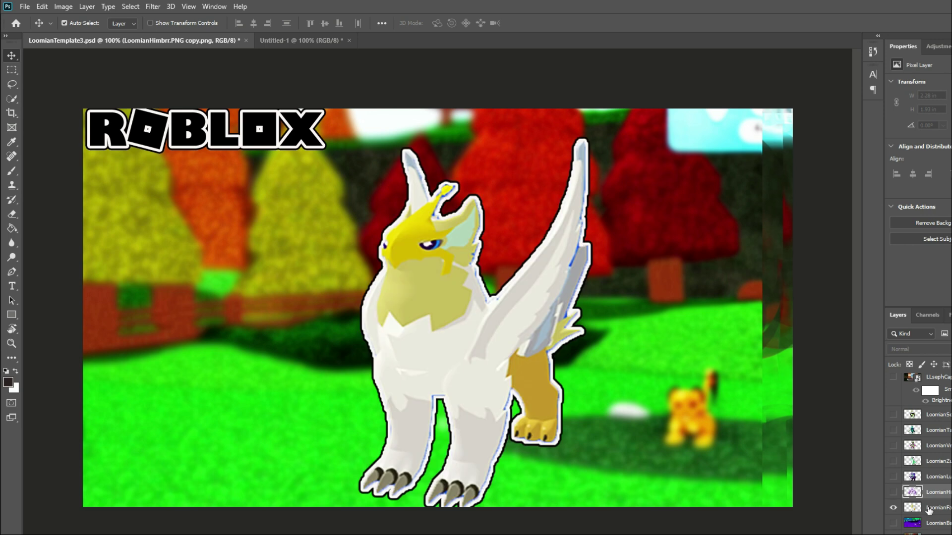
{"action": "left_click", "coordinate": [932, 508]}
- Apply a Hue/Saturation adjustment with a hue of +60 to the LoomianFalkyrie layer
{"action": "left_click", "coordinate": [64, 7]}
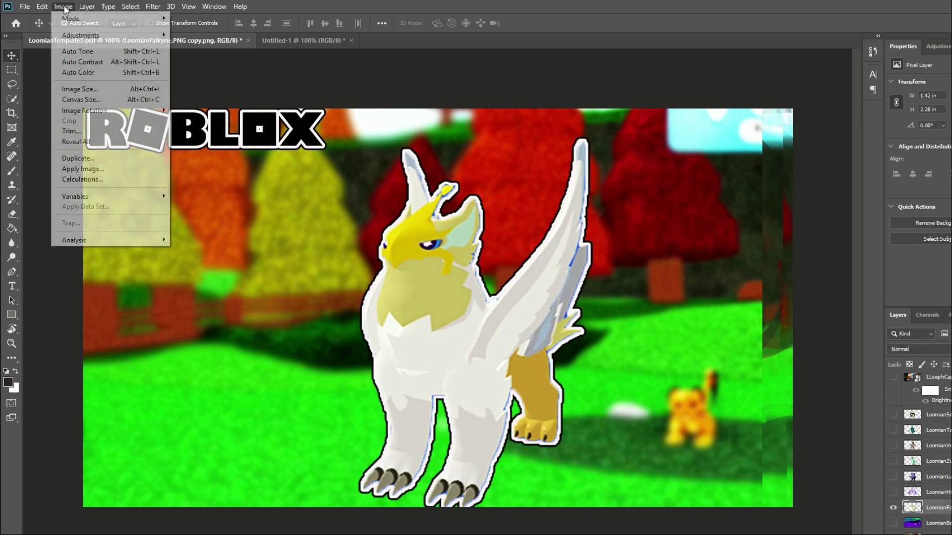
{"action": "mouse_move", "coordinate": [104, 38]}
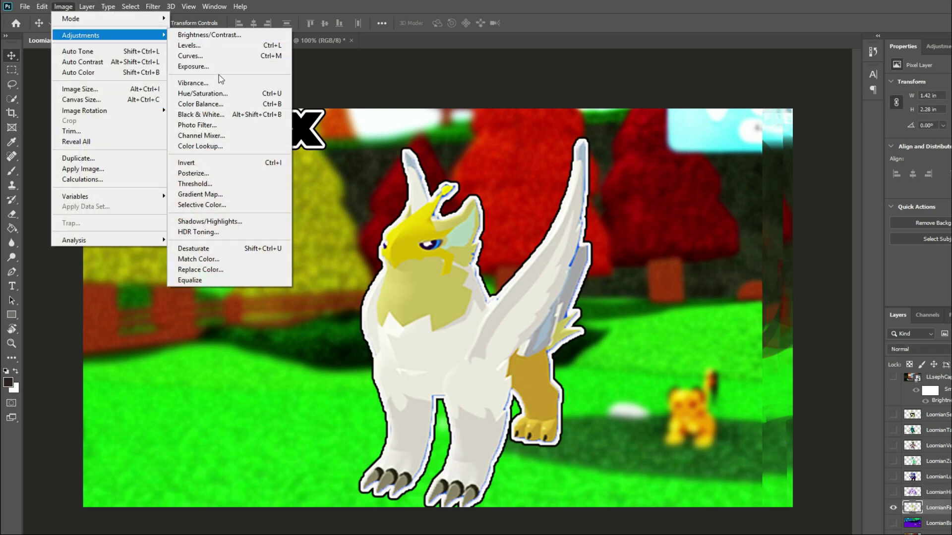
{"action": "left_click", "coordinate": [221, 95]}
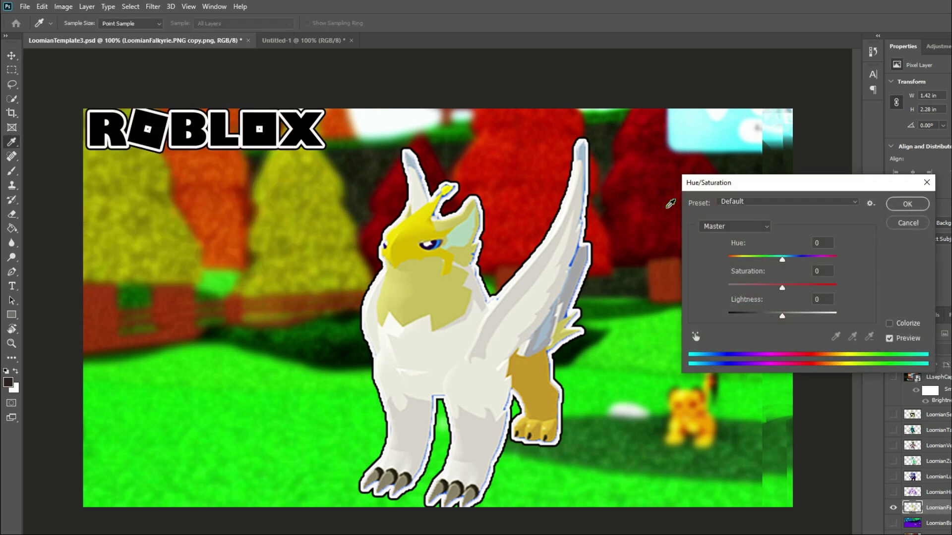
{"action": "left_click_drag", "start_coordinate": [781, 259], "coordinate": [811, 264]}
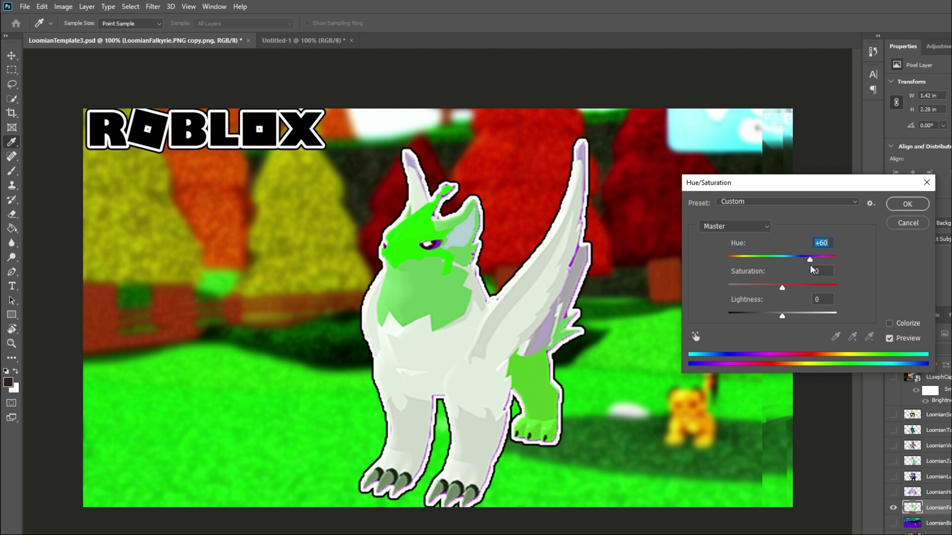
{"action": "left_click", "coordinate": [907, 204]}
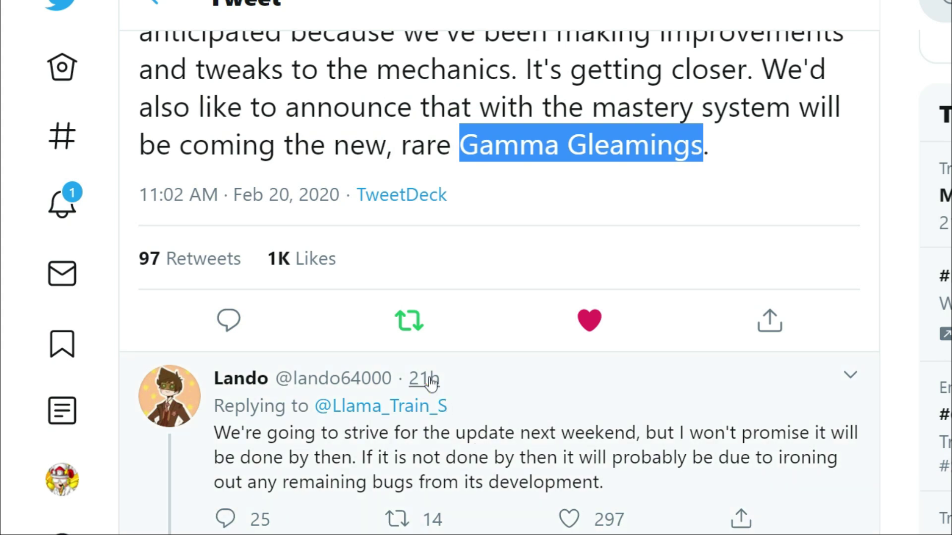
- In the Twitter thread, highlight "We're going to strive for the update next weekend" in the first reply
{"action": "left_click_drag", "start_coordinate": [217, 436], "coordinate": [636, 443]}
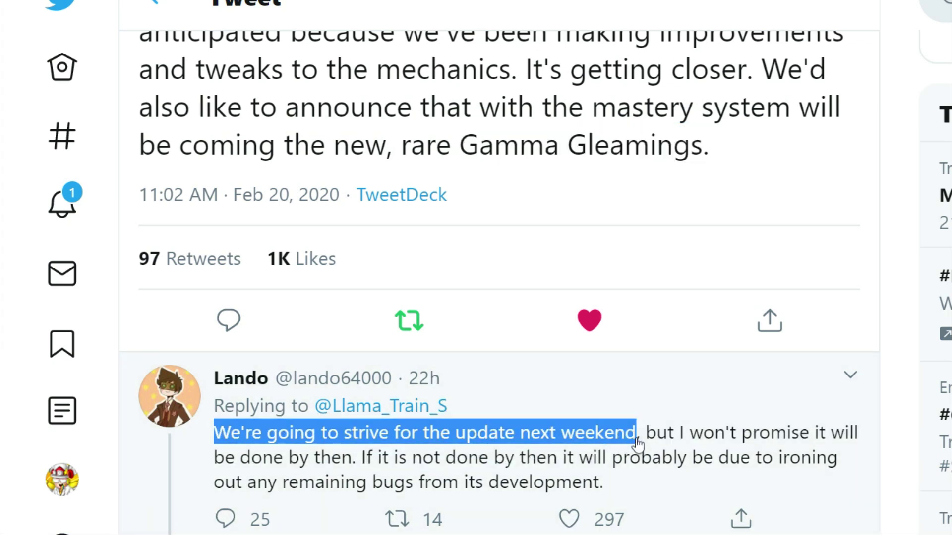